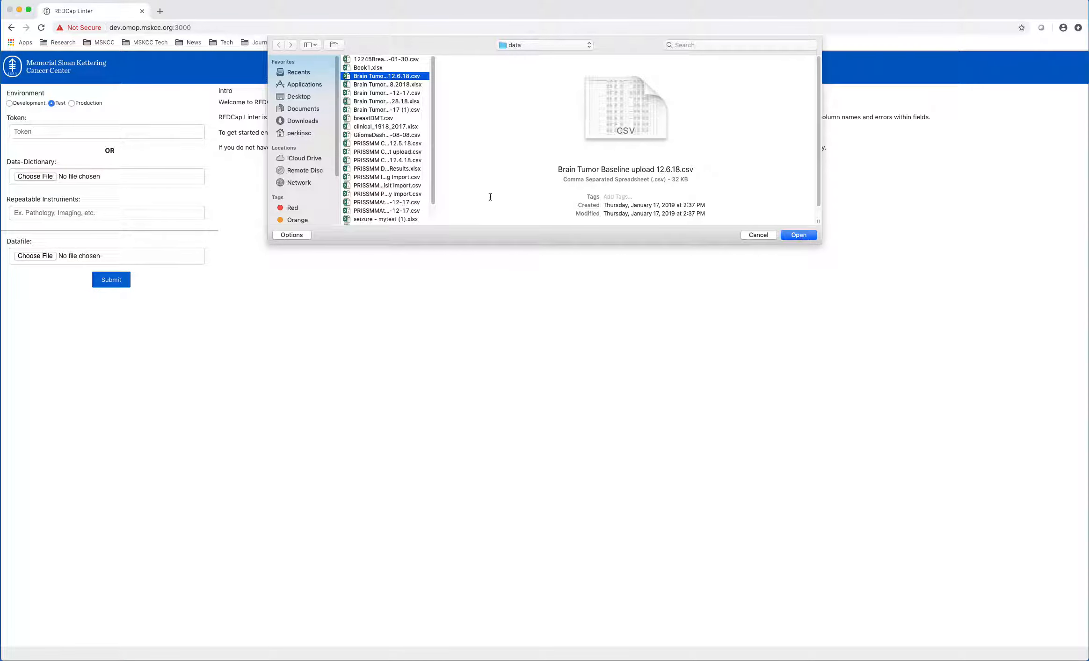
Step: Load GliomaDashboard_DataDictionary_2018-08-08.csv as the data dictionary and the Seizure Questionnaire 24May2018 (1).xlsx workbook as the datafile, and submit both
left_click(379, 135)
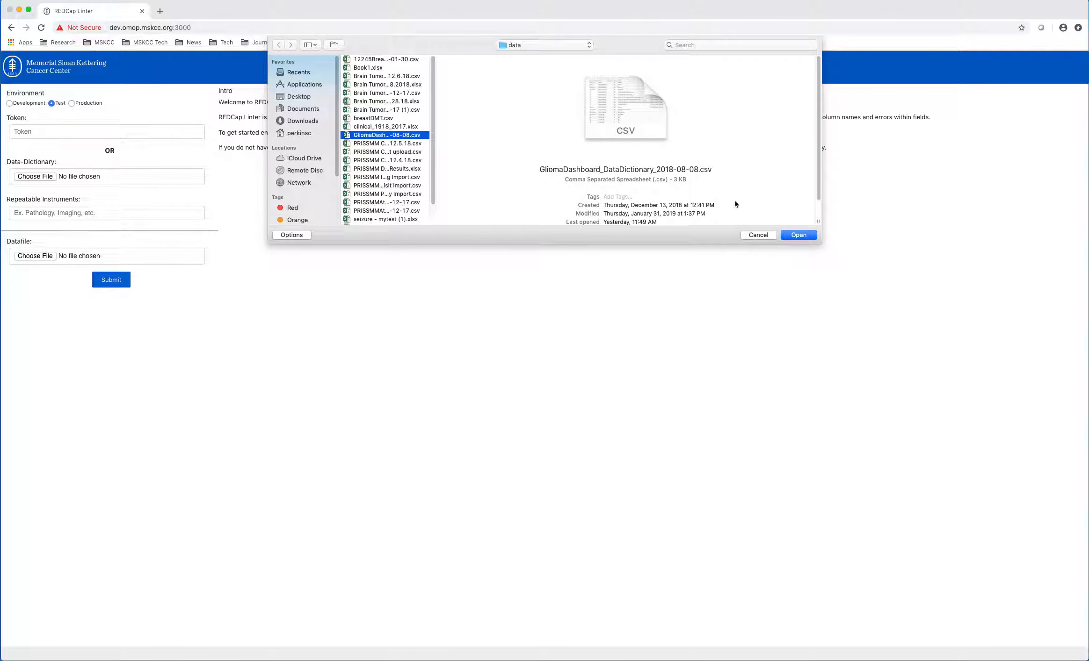
left_click(798, 235)
left_click(99, 252)
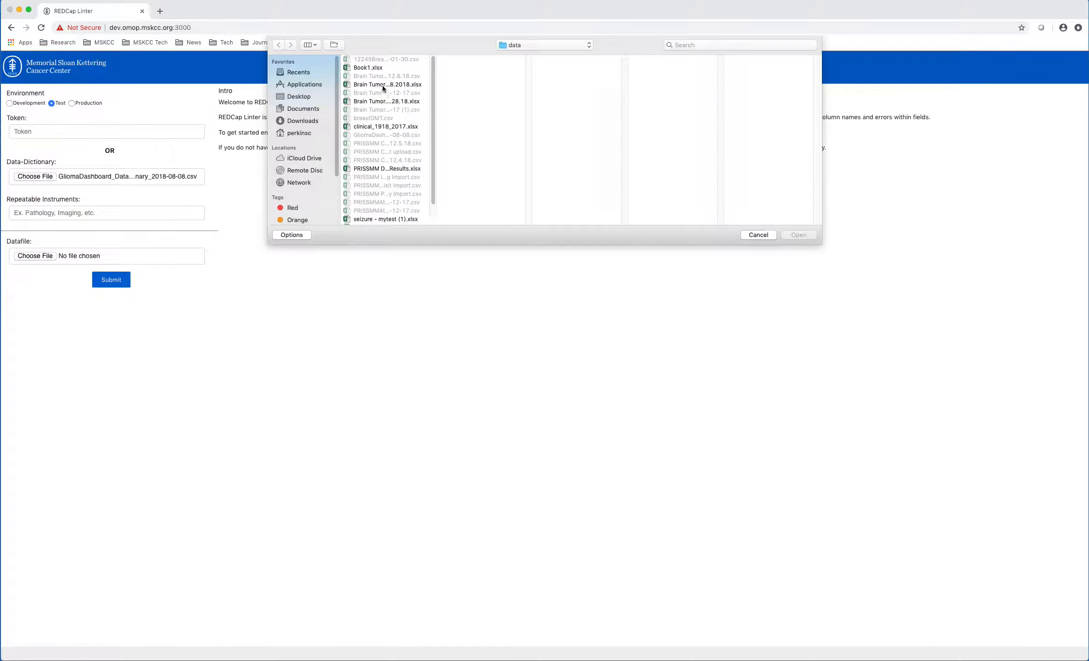
left_click(382, 85)
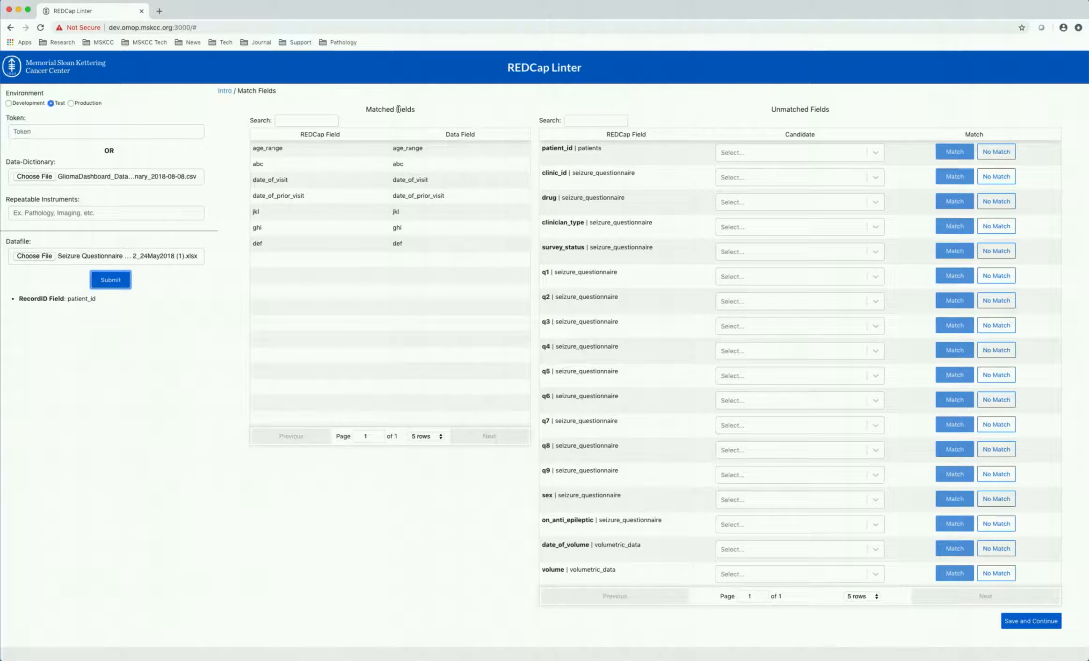
Step: Choose candidates for the unmatched fields: pt_id for patient_id, if_yes_name_of_drug for drug, and performed_by for clinician_type
left_click_drag(768, 109, 837, 109)
left_click(777, 97)
left_click(810, 153)
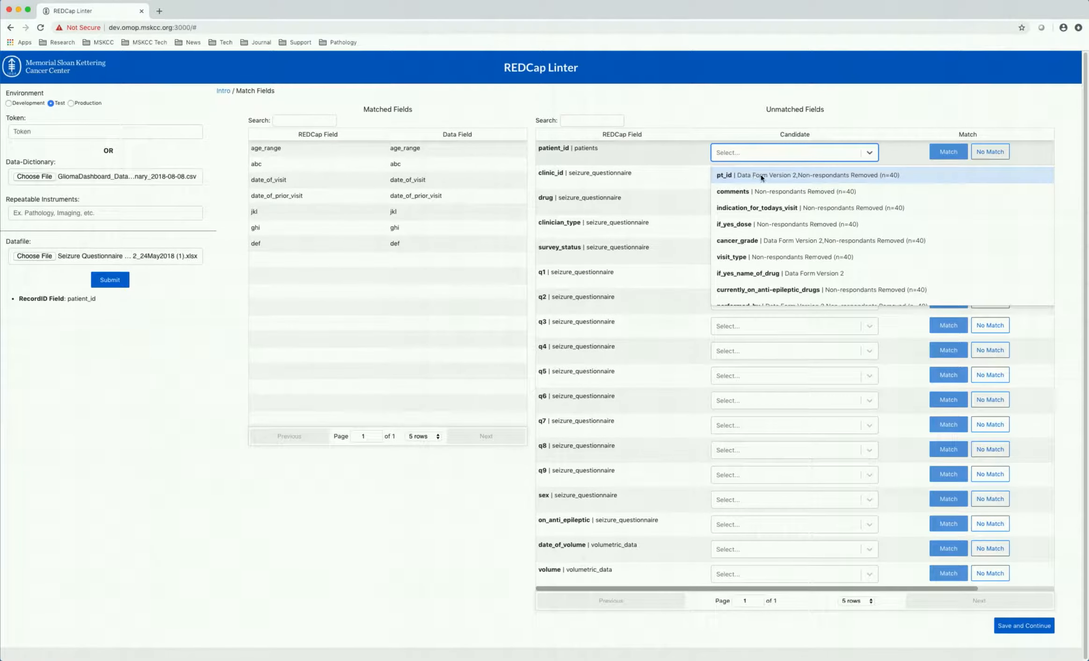
left_click(730, 177)
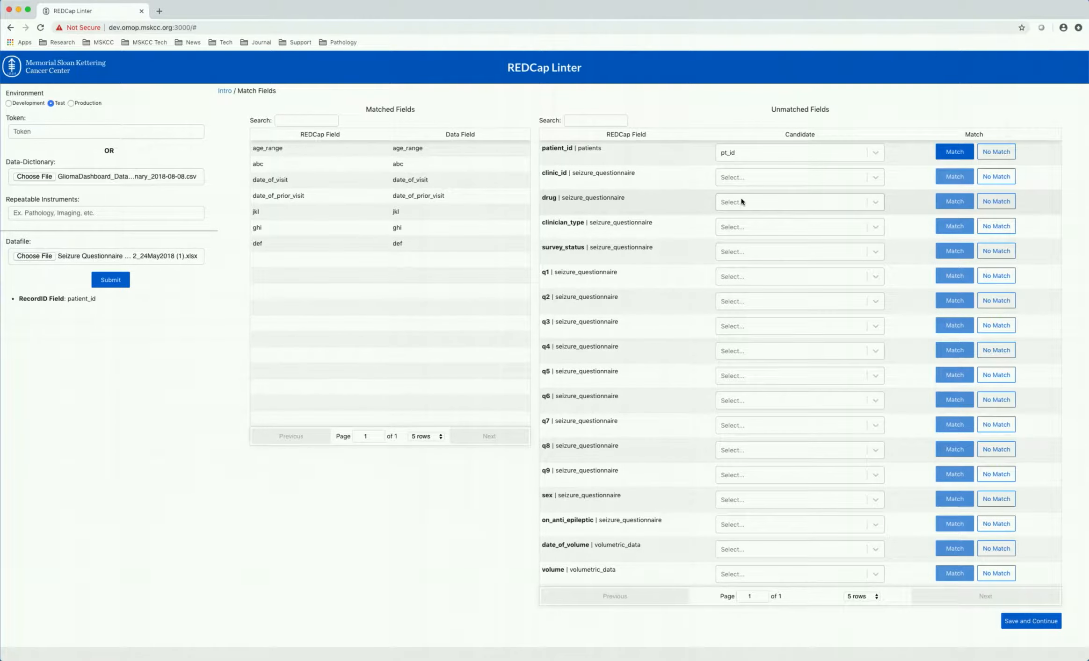
left_click(741, 198)
left_click(746, 223)
left_click(749, 234)
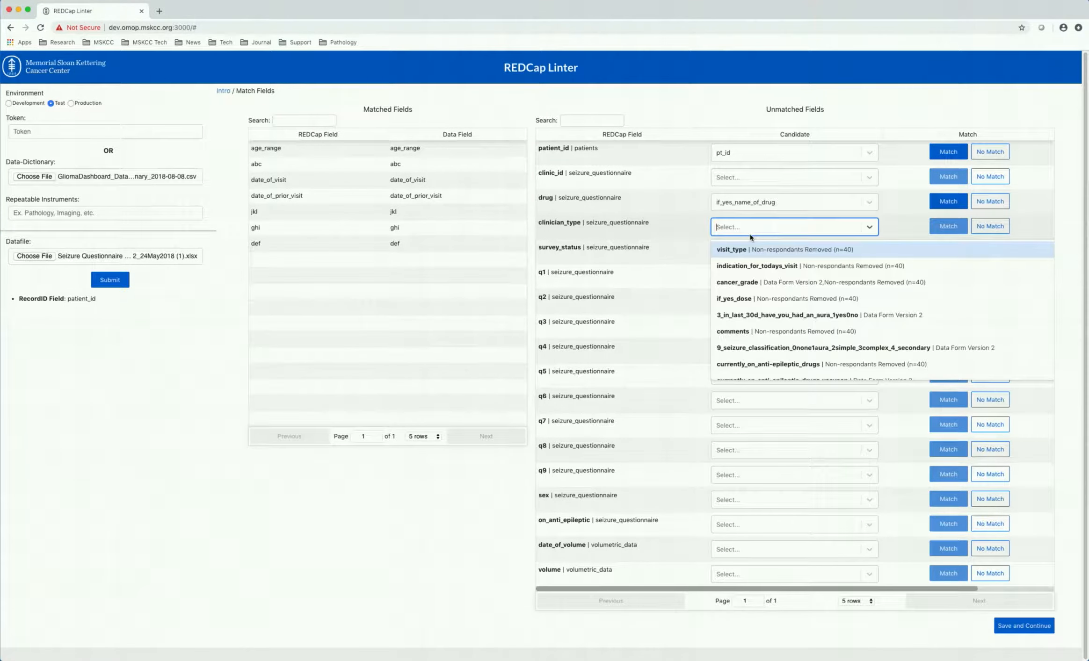
type("perfo")
key("Return")
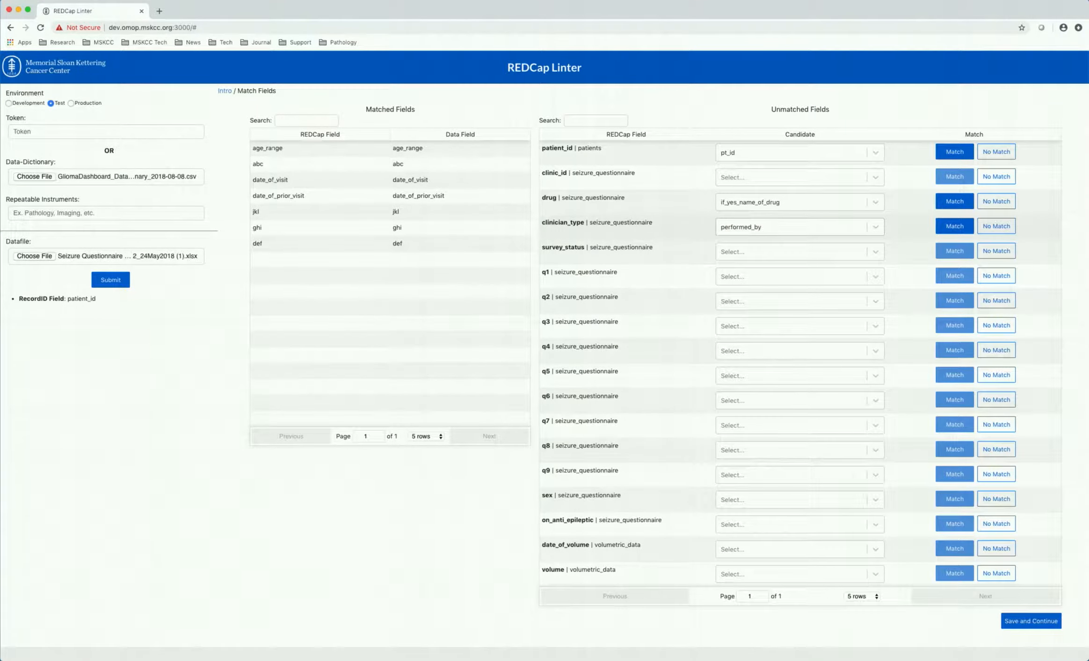
Step: For q1 through q5, choose the Data Form Version 2 question column with the same leading number as the candidate
left_click(726, 274)
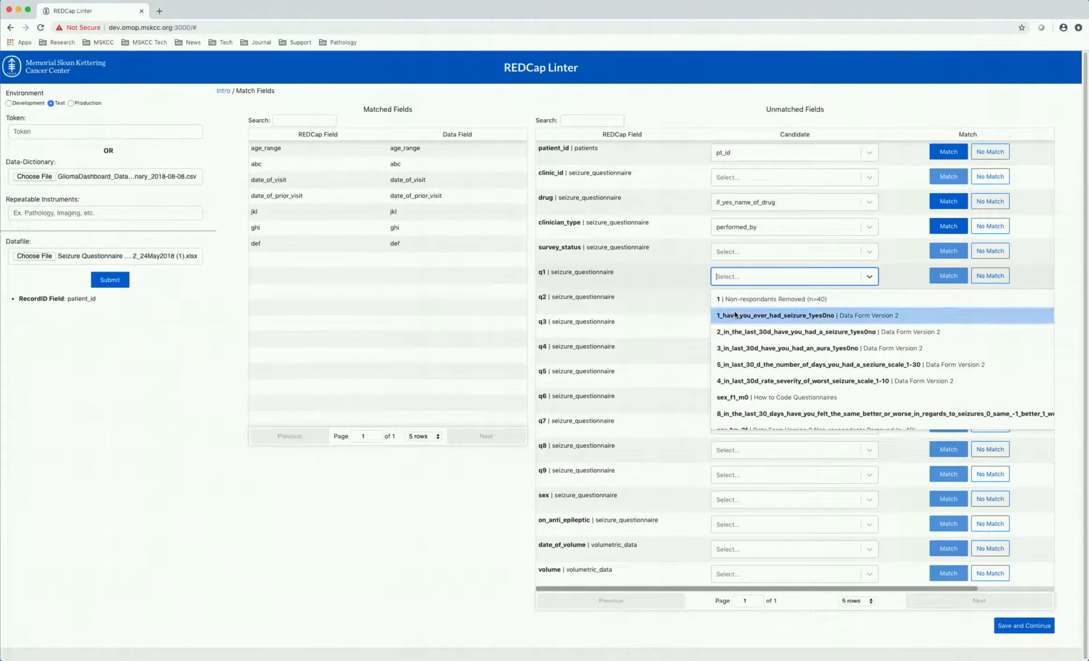
left_click(735, 307)
left_click(734, 307)
left_click(730, 325)
left_click(730, 325)
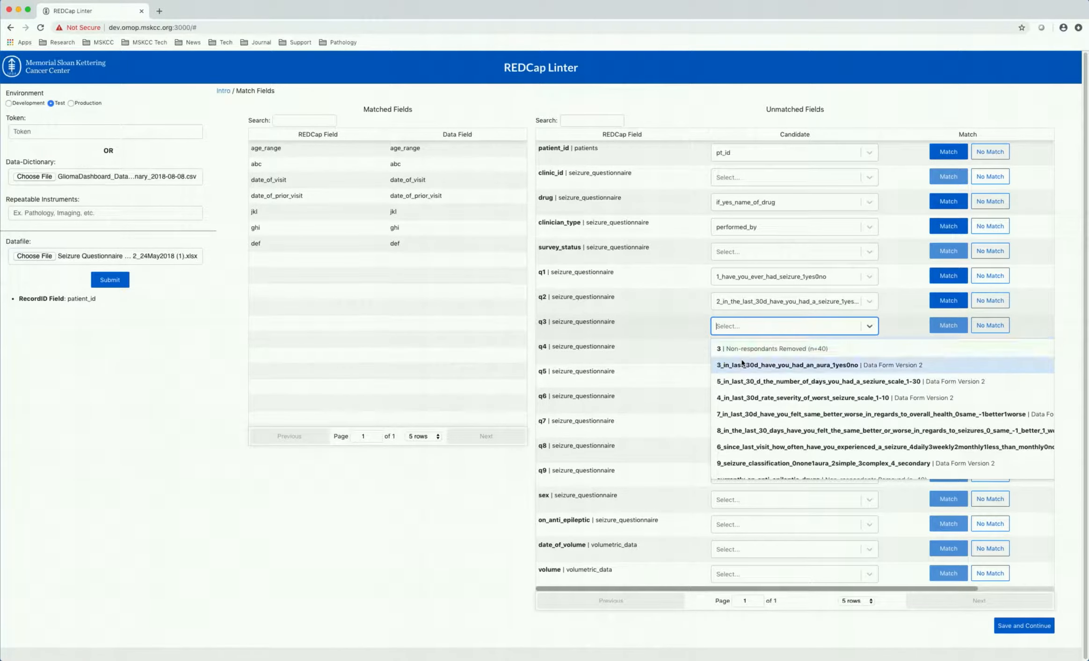
left_click(733, 355)
left_click(741, 374)
left_click(735, 373)
left_click(754, 400)
Step: Choose the Data Form Version 2 columns starting with 6, 7 and 8 as candidates for q6, q7 and q8
left_click(732, 400)
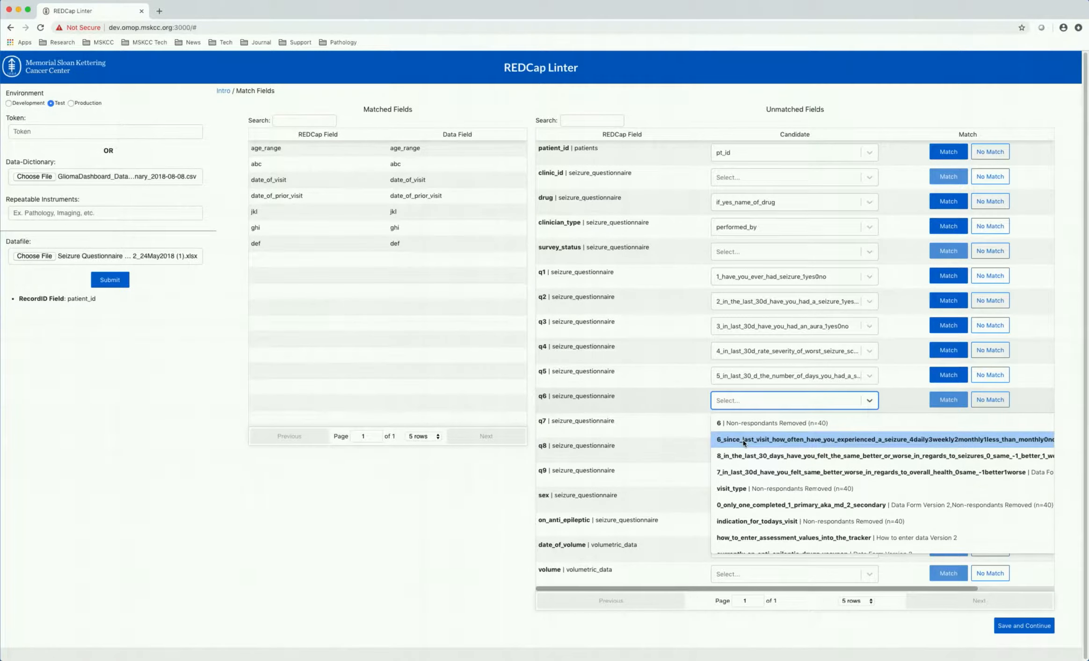
left_click(743, 440)
left_click(737, 426)
left_click(734, 447)
left_click(739, 451)
left_click(752, 489)
Step: Confirm the field matches for q8 through q1
left_click(952, 450)
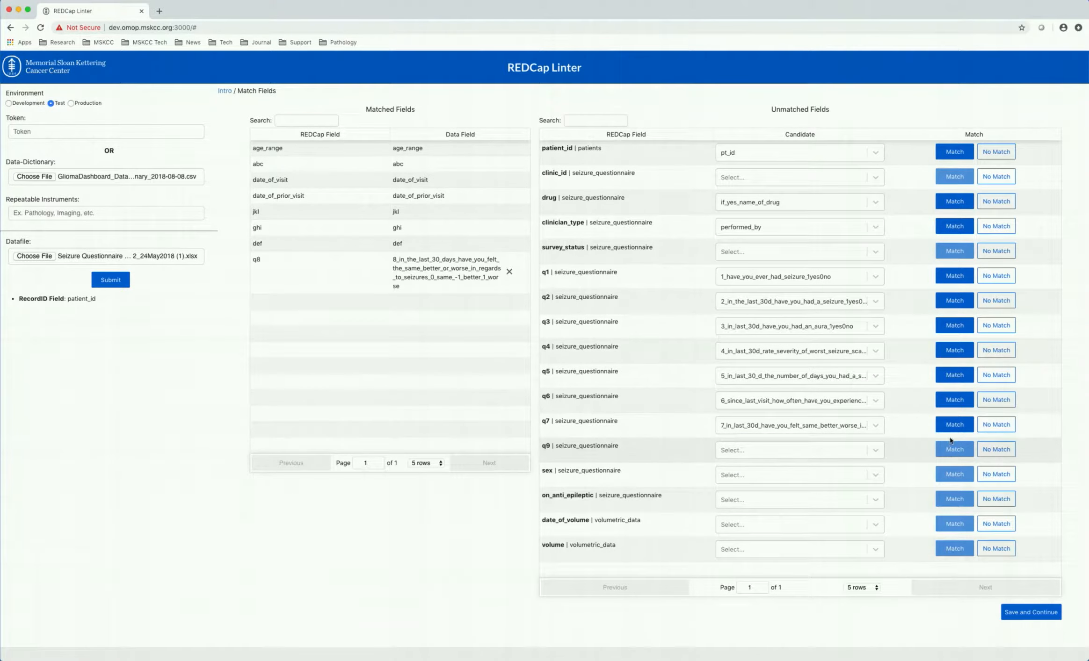
left_click(950, 425)
left_click(952, 400)
left_click(952, 375)
left_click(952, 350)
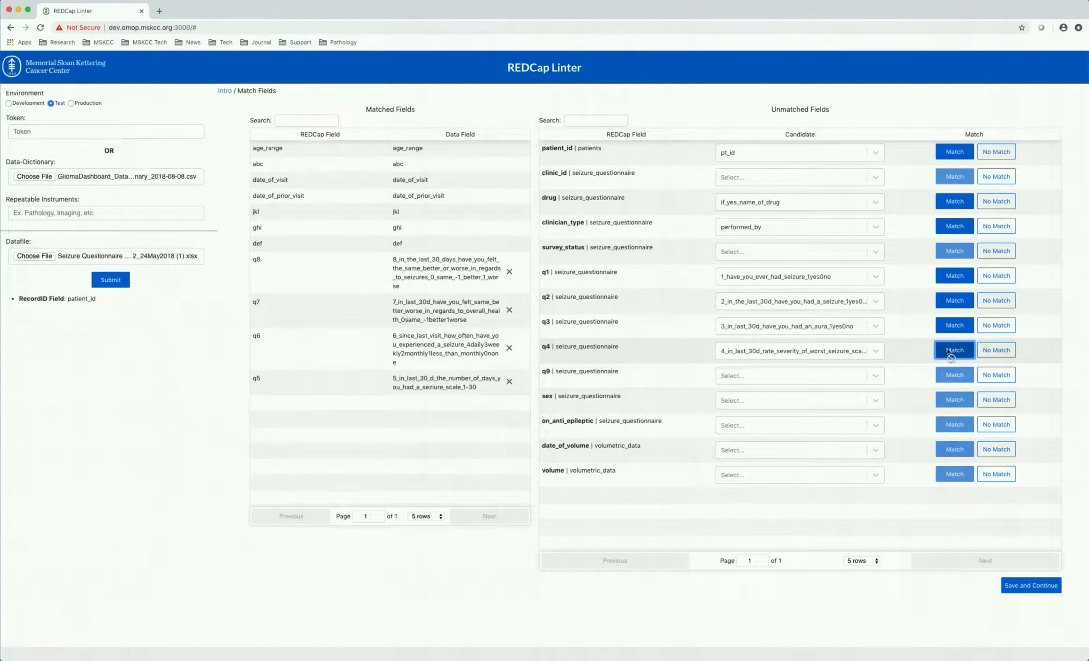
left_click(950, 327)
left_click(952, 301)
left_click(952, 276)
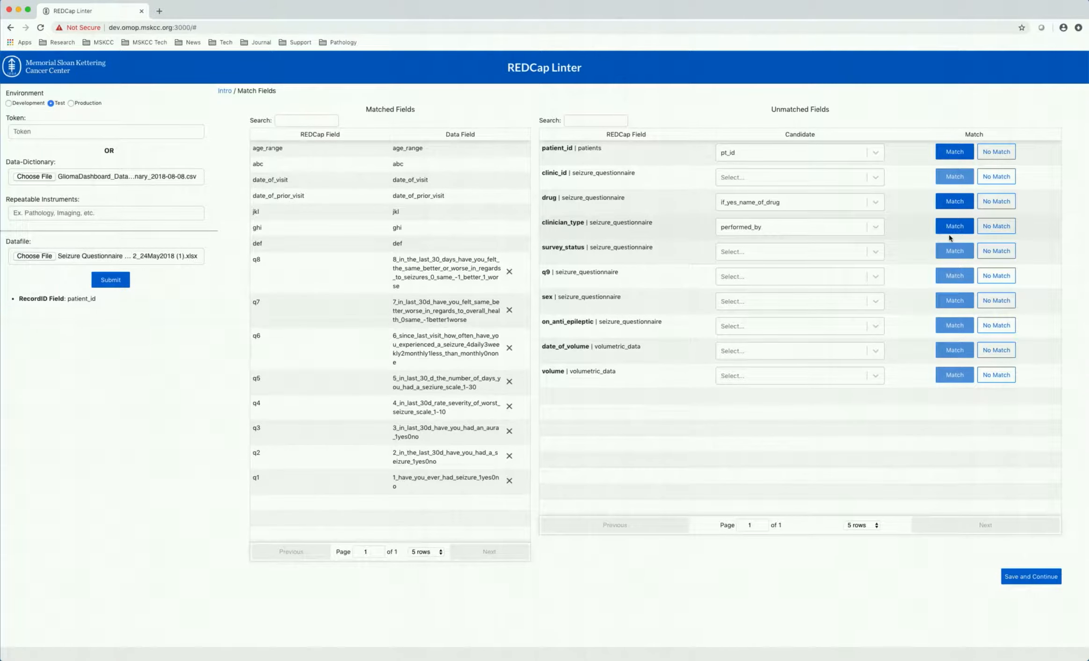
Step: Confirm the matches for clinician_type, drug and patient_id, and save the field matching to continue to linting
left_click(950, 228)
left_click(954, 201)
left_click(954, 151)
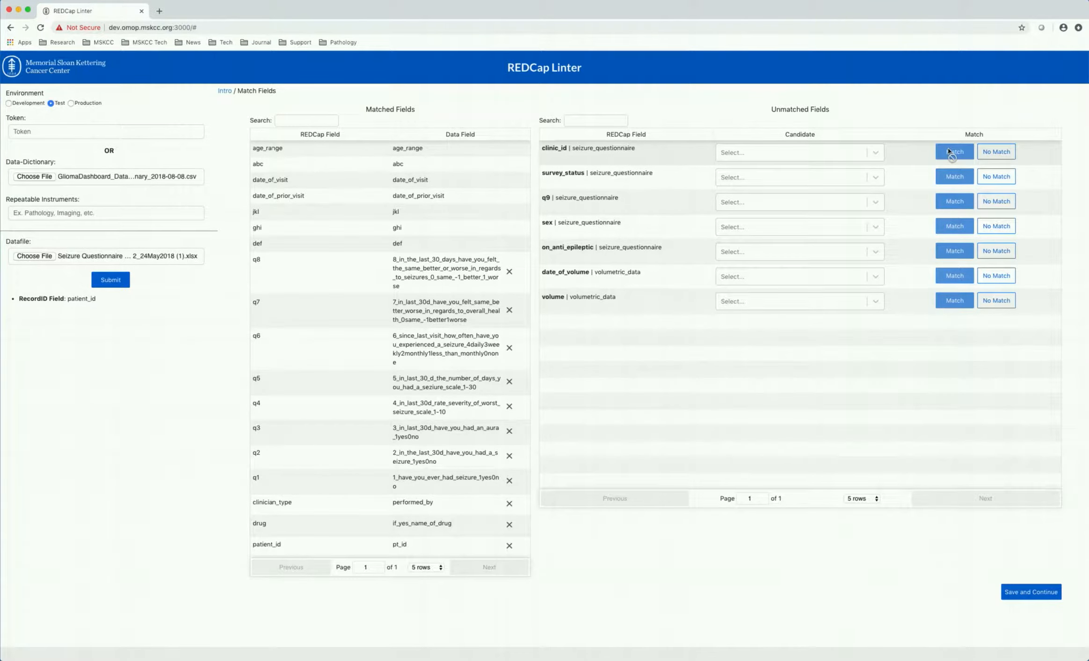
left_click(1014, 595)
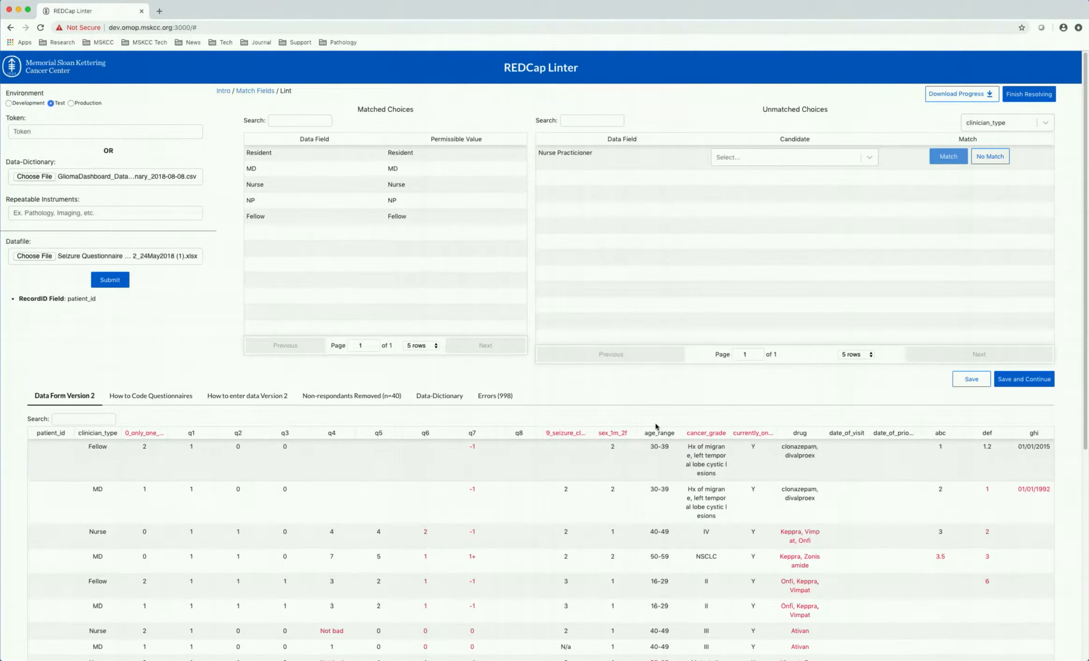
Step: For age_range, choose 70-79 for "70- 79", 16-29 for "16-28", 40-49 for "40 -49", and 60-69 for both 59-69 variants
left_click(1019, 123)
left_click(986, 269)
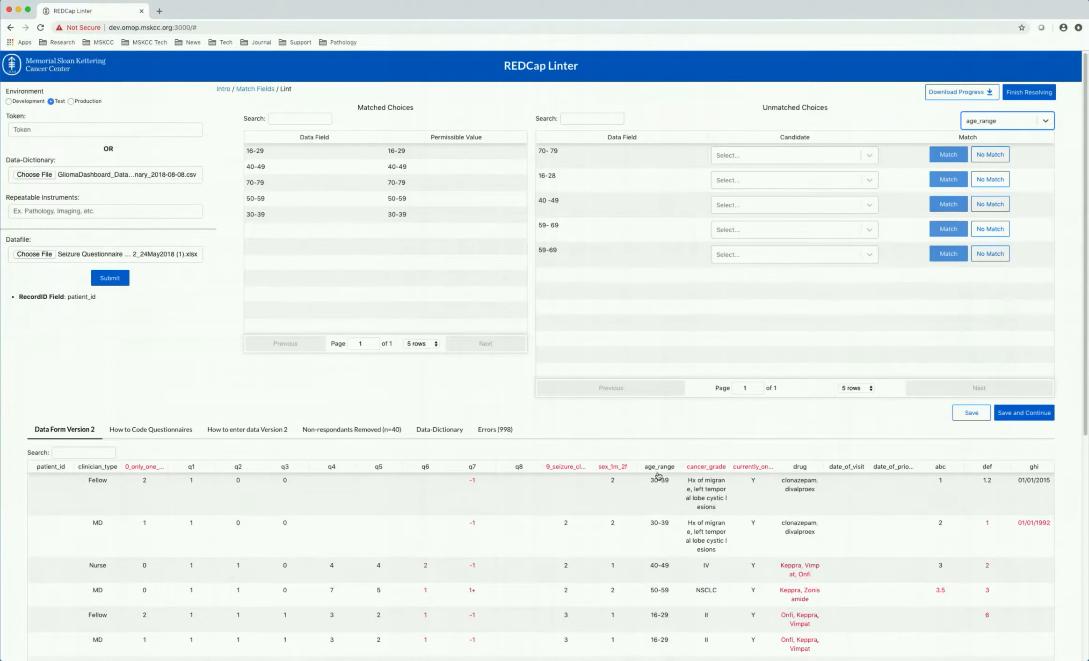
scroll(658, 476, "down", 5)
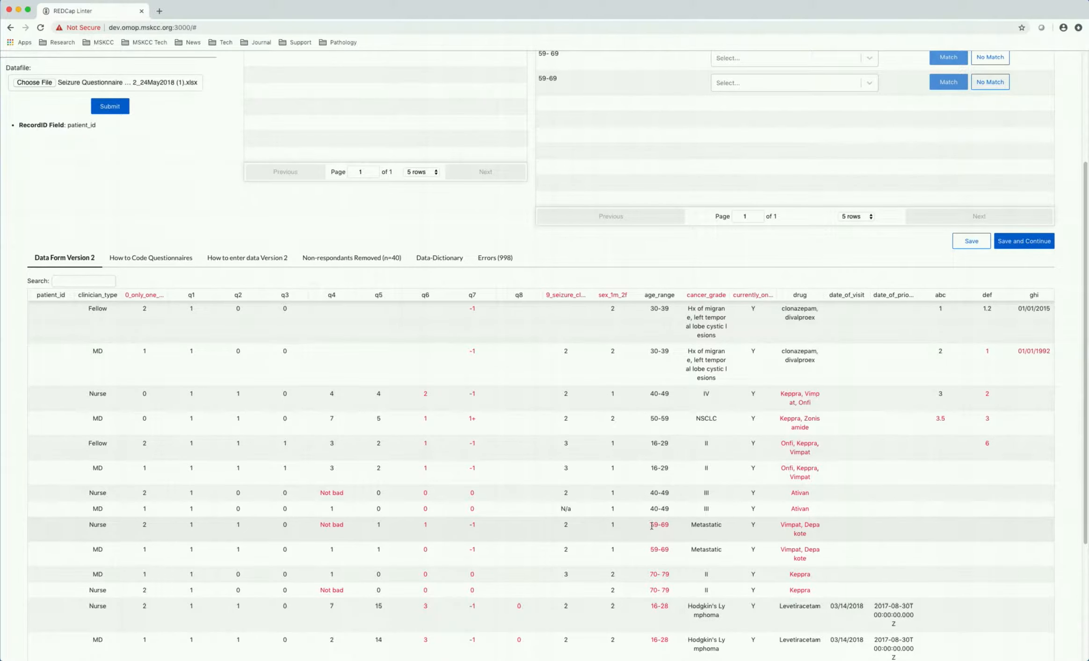
scroll(702, 502, "up", 5)
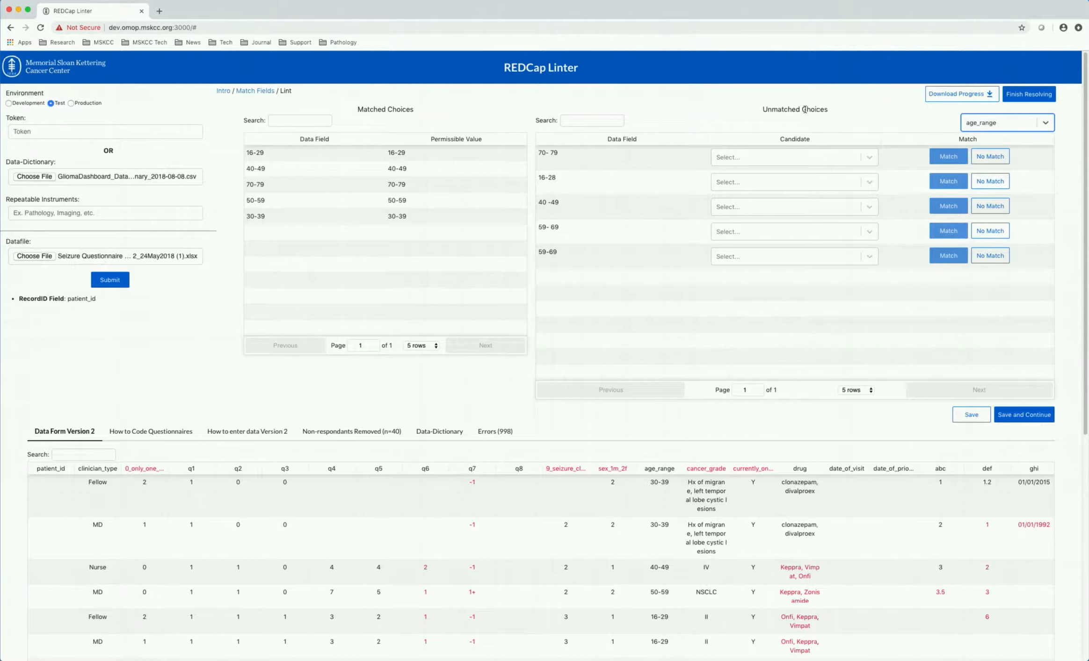
left_click(738, 160)
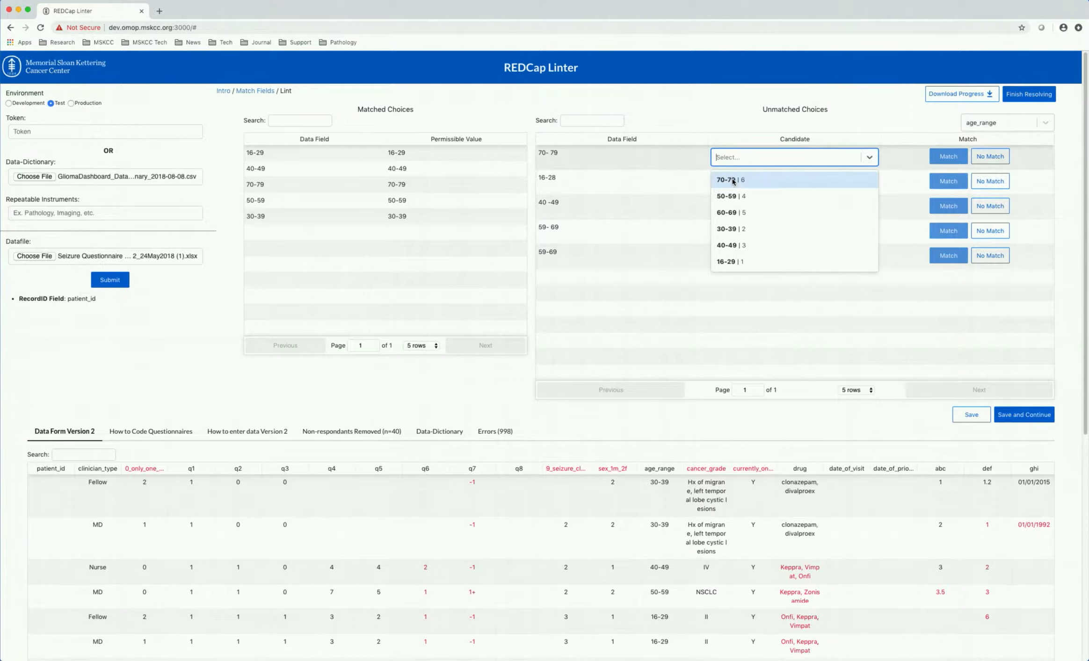
left_click(733, 182)
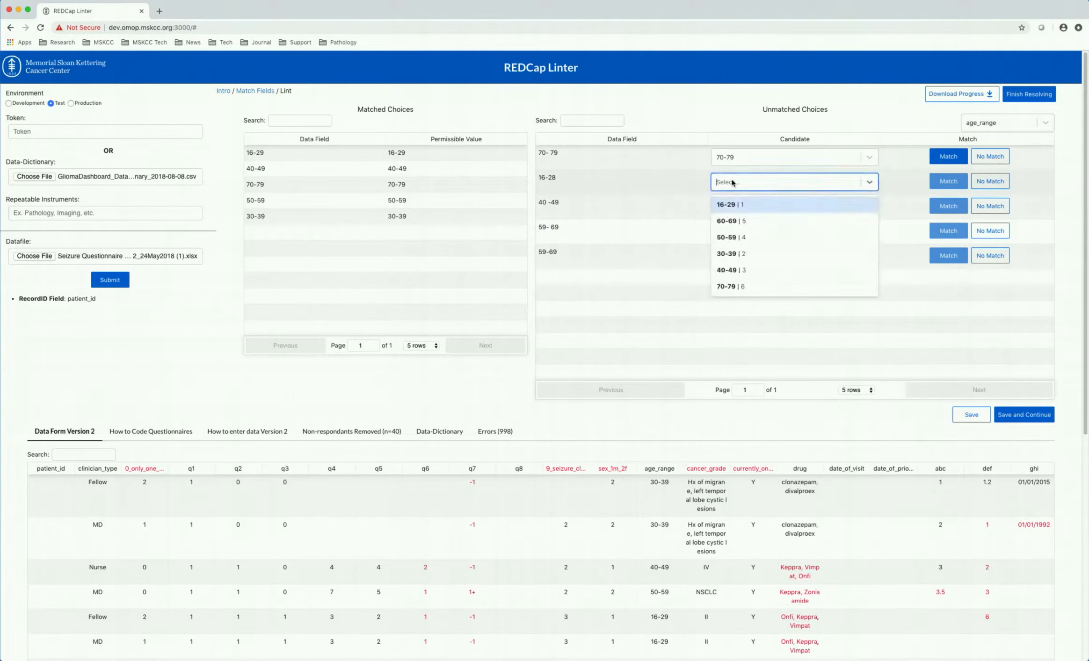
left_click(739, 211)
left_click(740, 229)
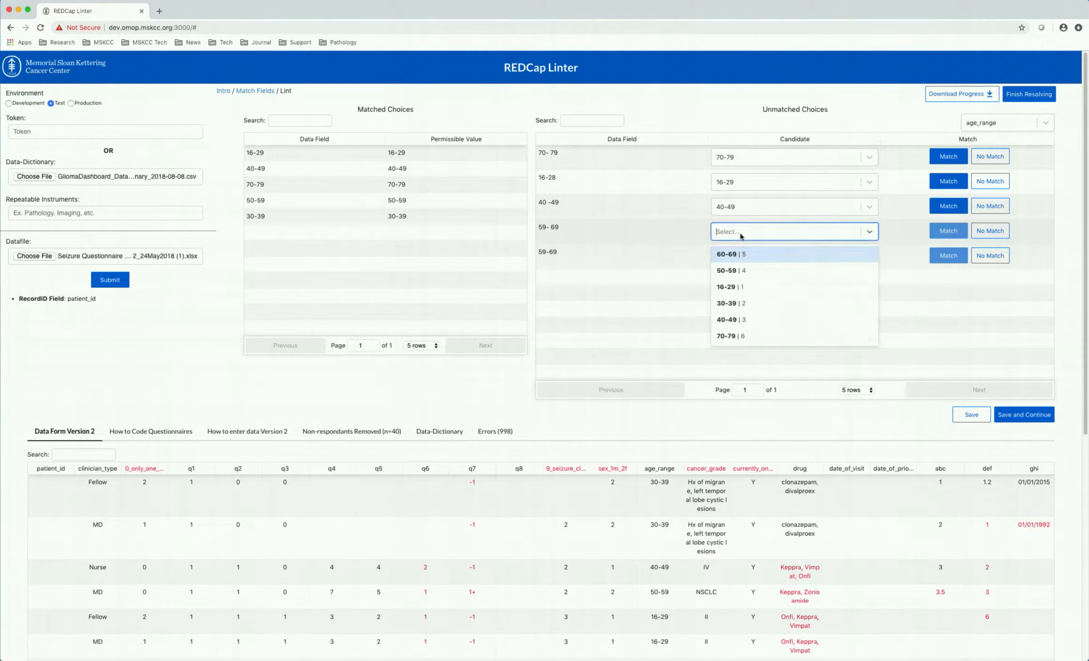
left_click(741, 258)
left_click(742, 281)
Step: Confirm the matches for all five unmatched age_range choices
left_click(945, 259)
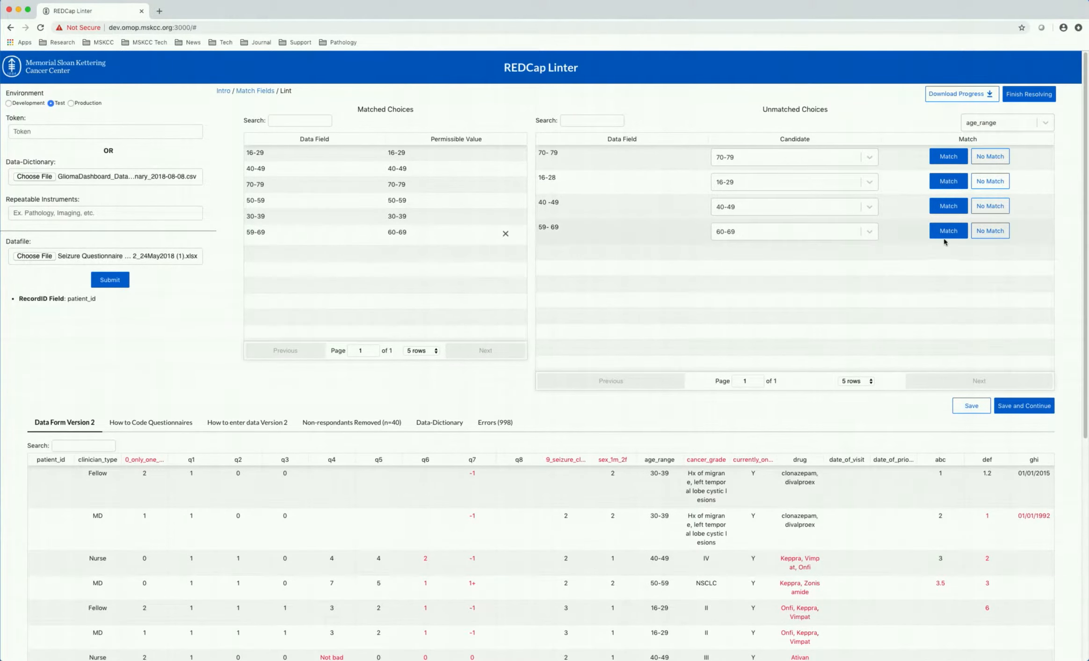
left_click(944, 233)
left_click(942, 208)
left_click(941, 182)
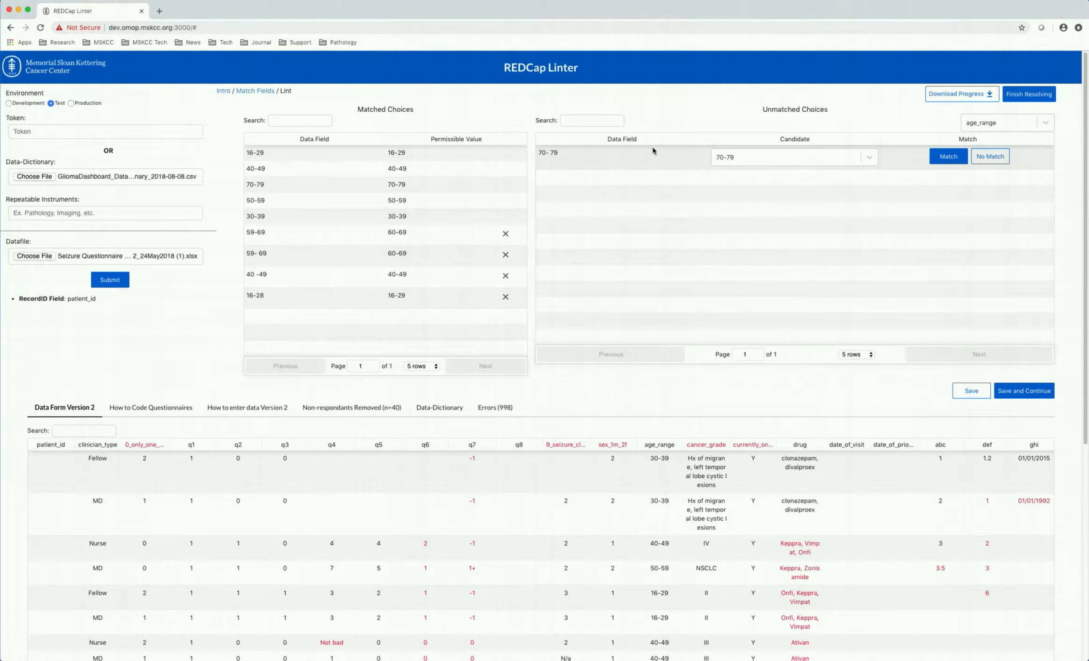
left_click(940, 160)
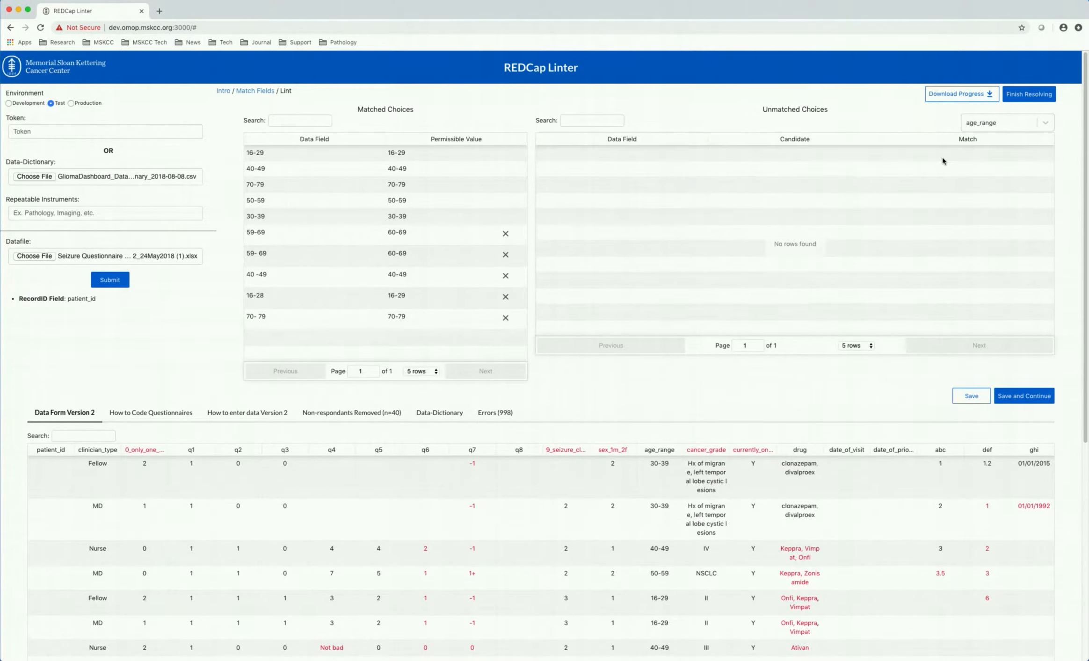
Step: Save the age_range matches, check the age_range column in the data table, and continue to the next field with errors
scroll(931, 412, "down", 3)
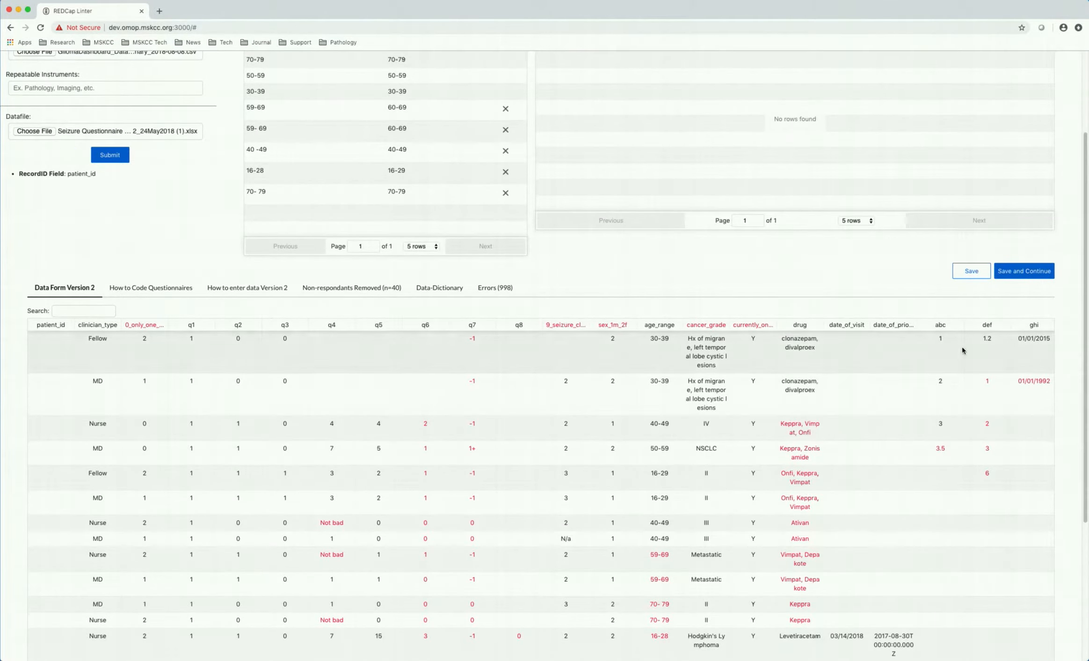
left_click(971, 274)
scroll(661, 533, "down", 1)
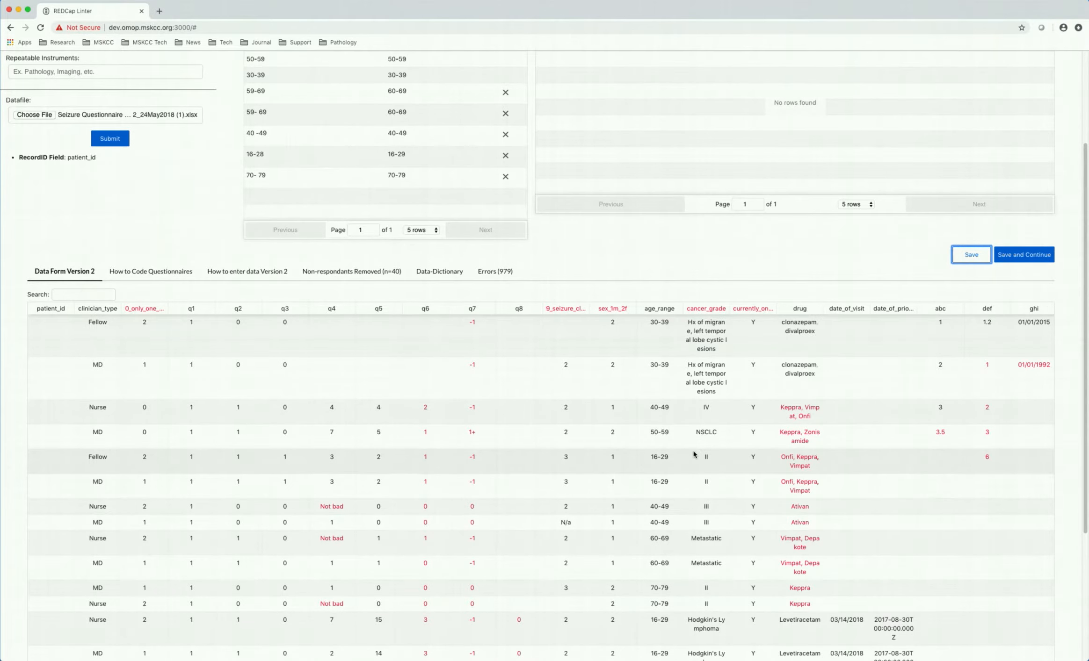
scroll(695, 455, "up", 3)
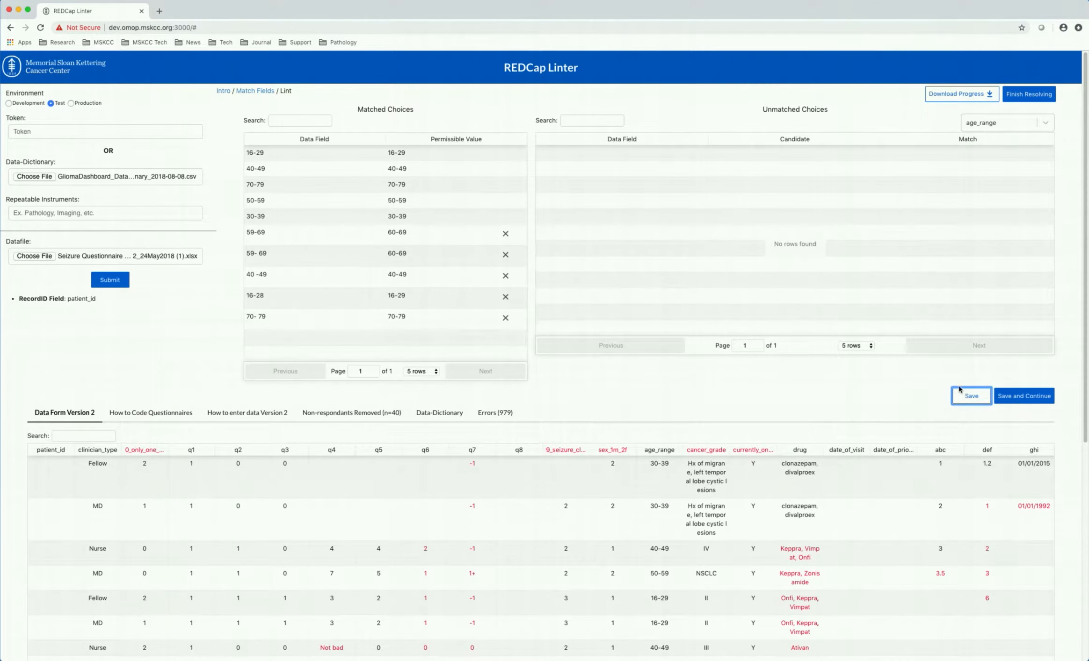
left_click(1017, 402)
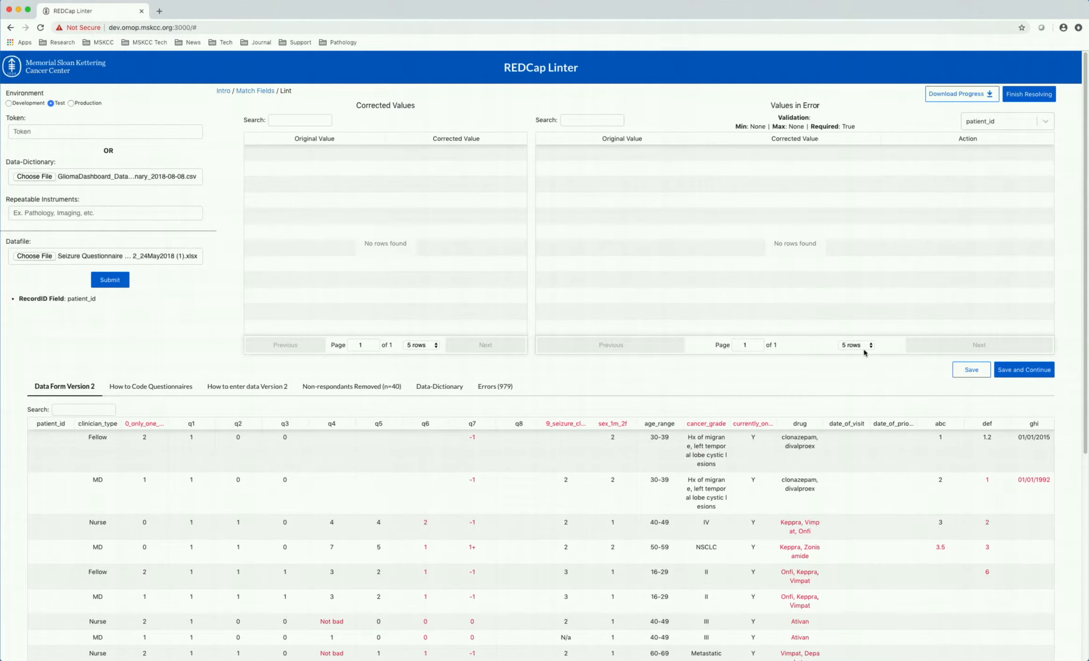
Step: Show the unmatched choices of q4, followed by those of q6
left_click(981, 122)
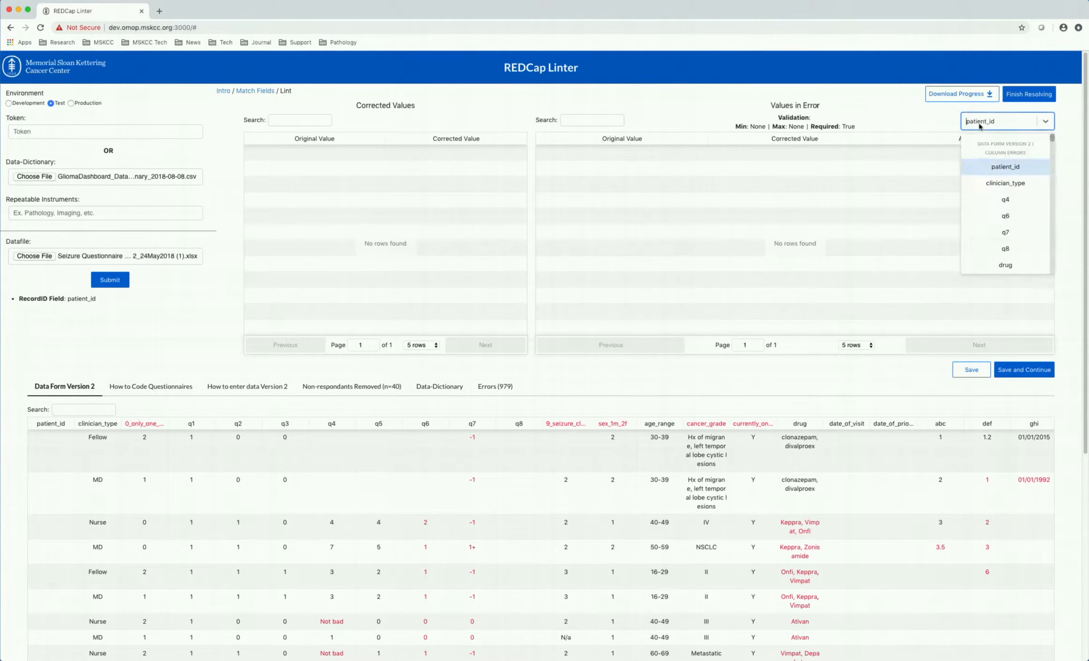
left_click(1003, 199)
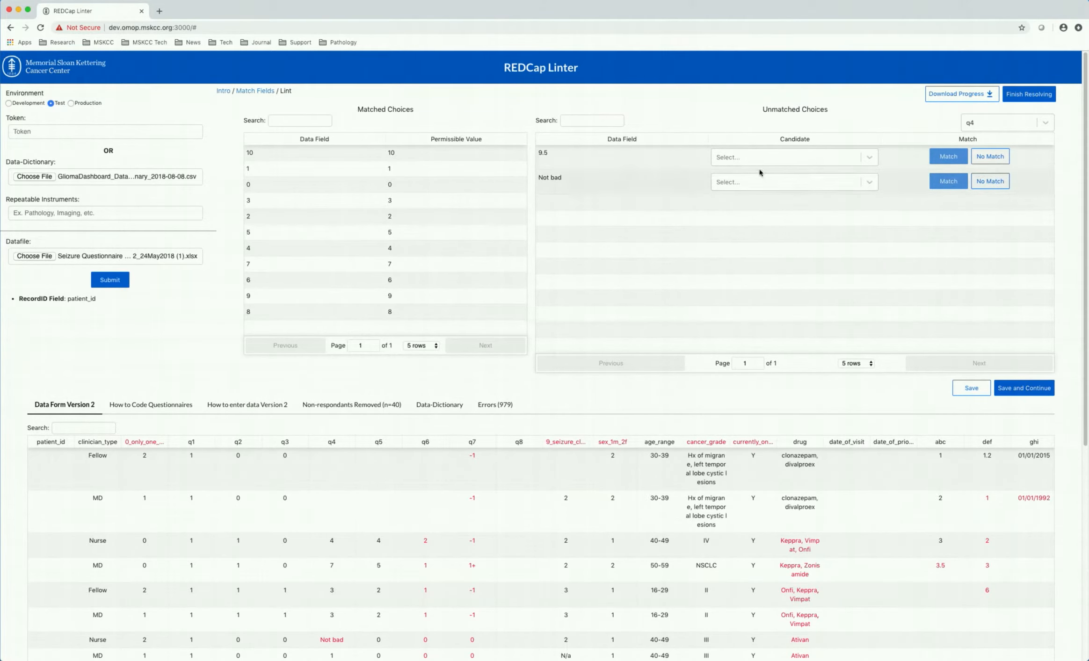
left_click(997, 124)
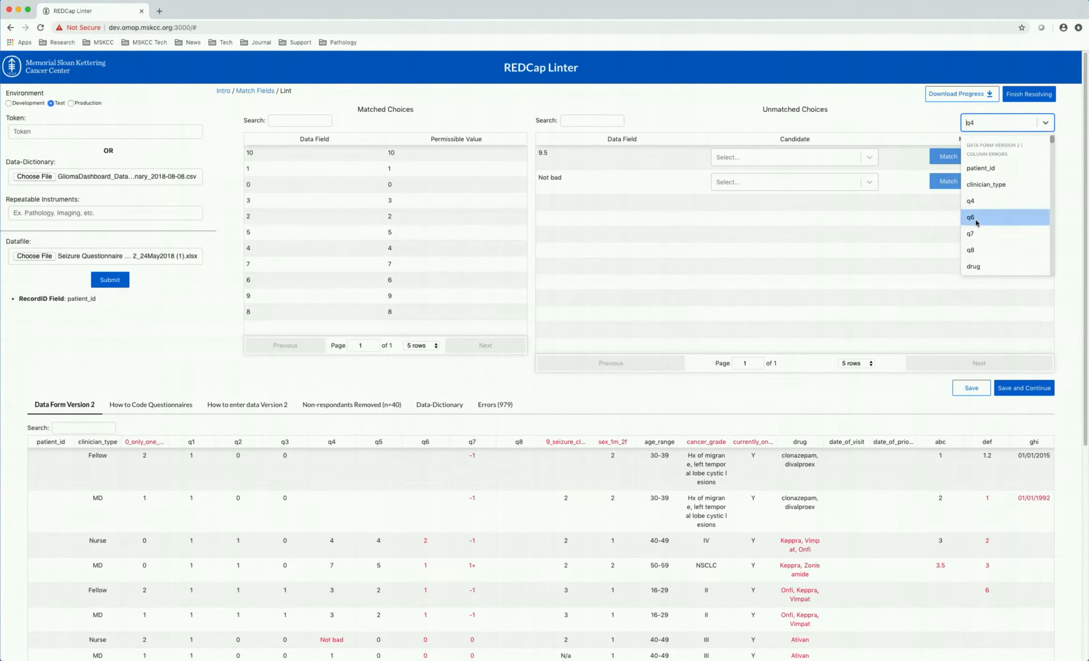
left_click(974, 217)
Step: Show the values in error for the def field and examine its validation type and limits
left_click(1006, 129)
scroll(977, 187, "down", 5)
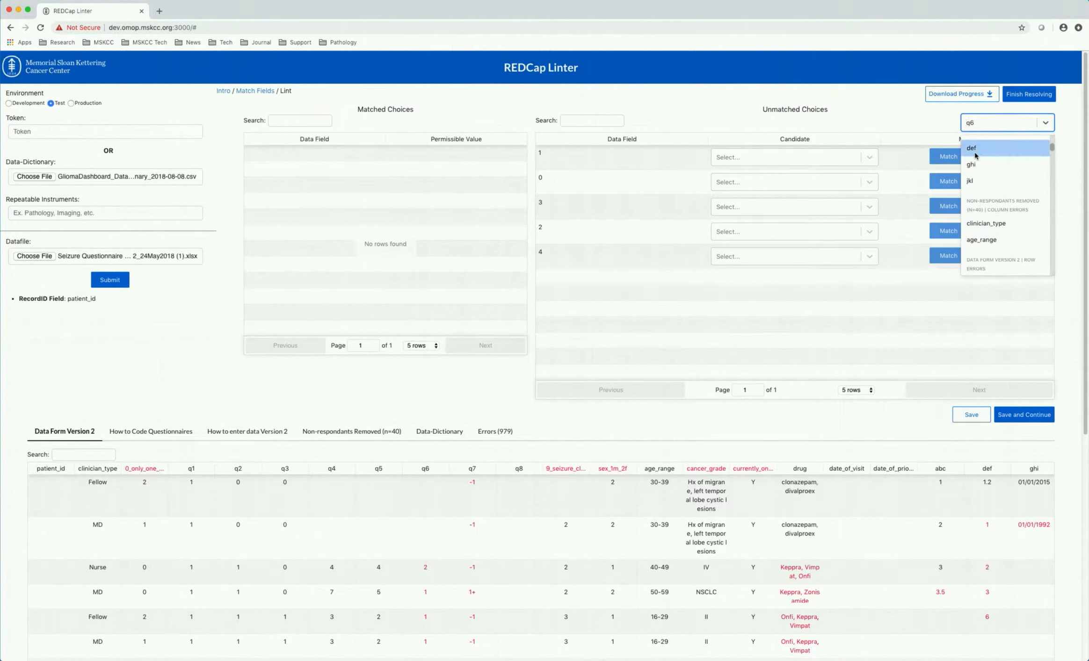
left_click(975, 149)
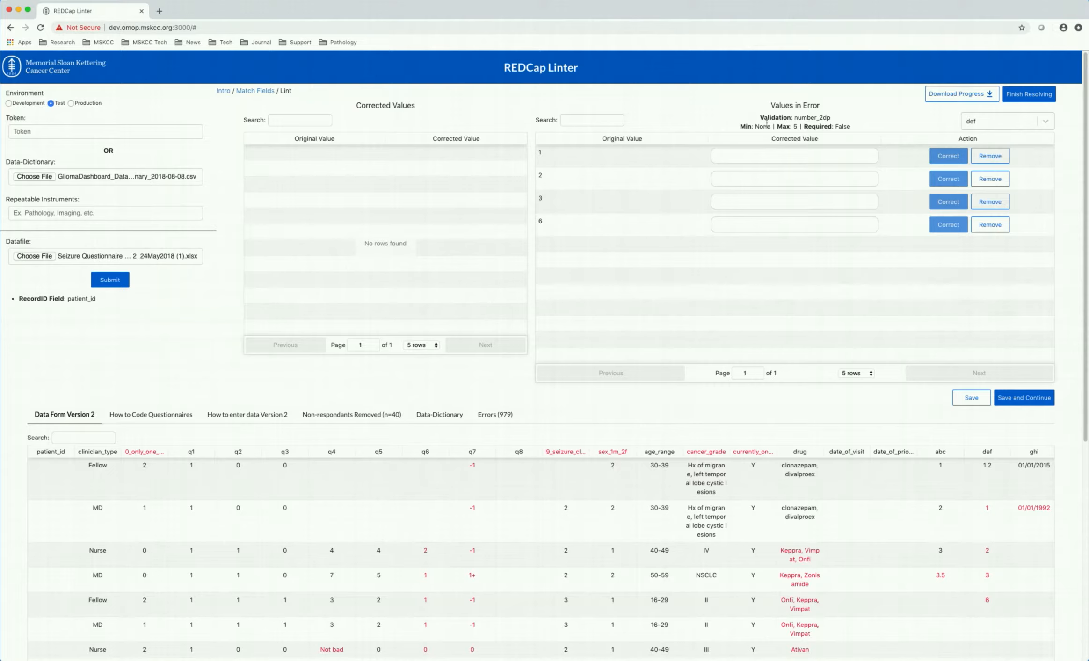
left_click_drag(761, 120, 860, 131)
left_click(859, 131)
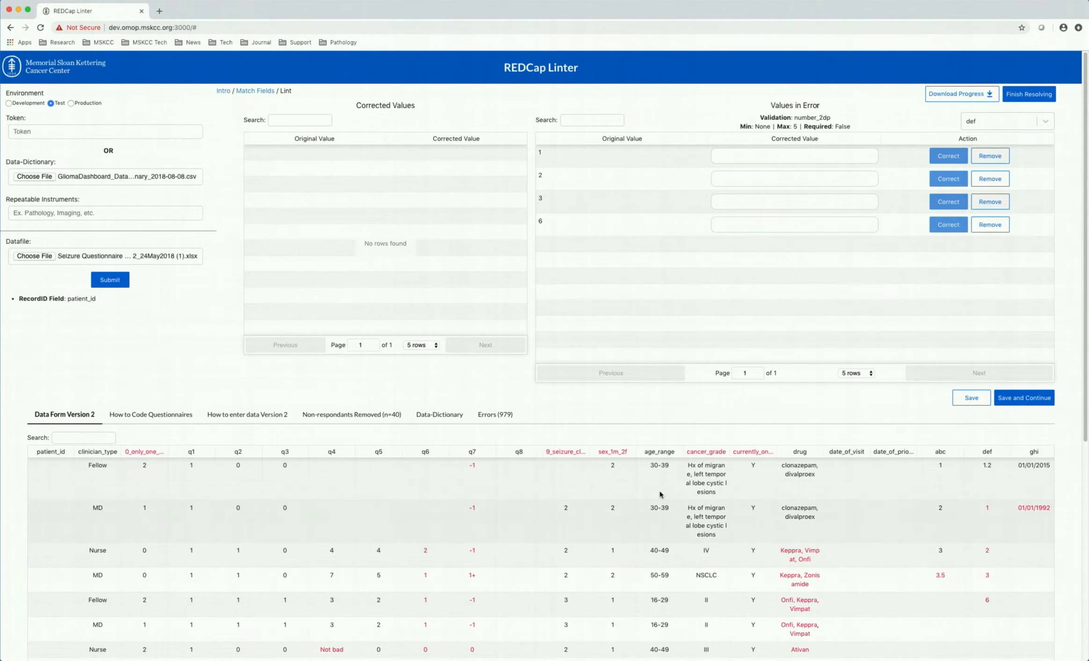
Step: Look over the flagged cells in the data table and finish resolving to reach the output page
scroll(668, 536, "down", 2)
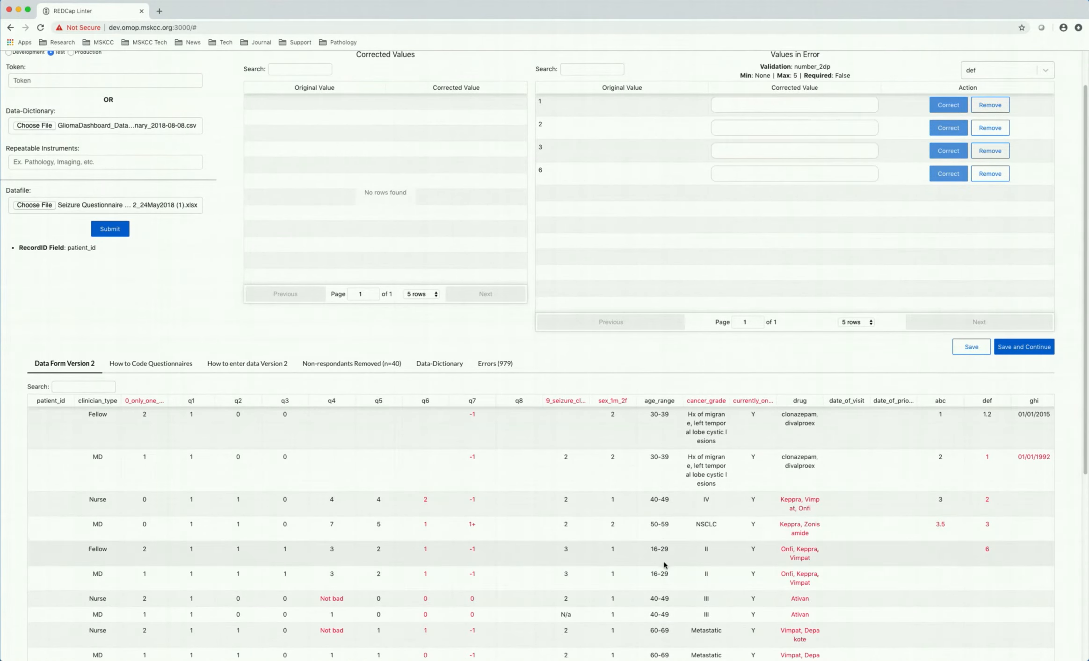
scroll(758, 321, "up", 2)
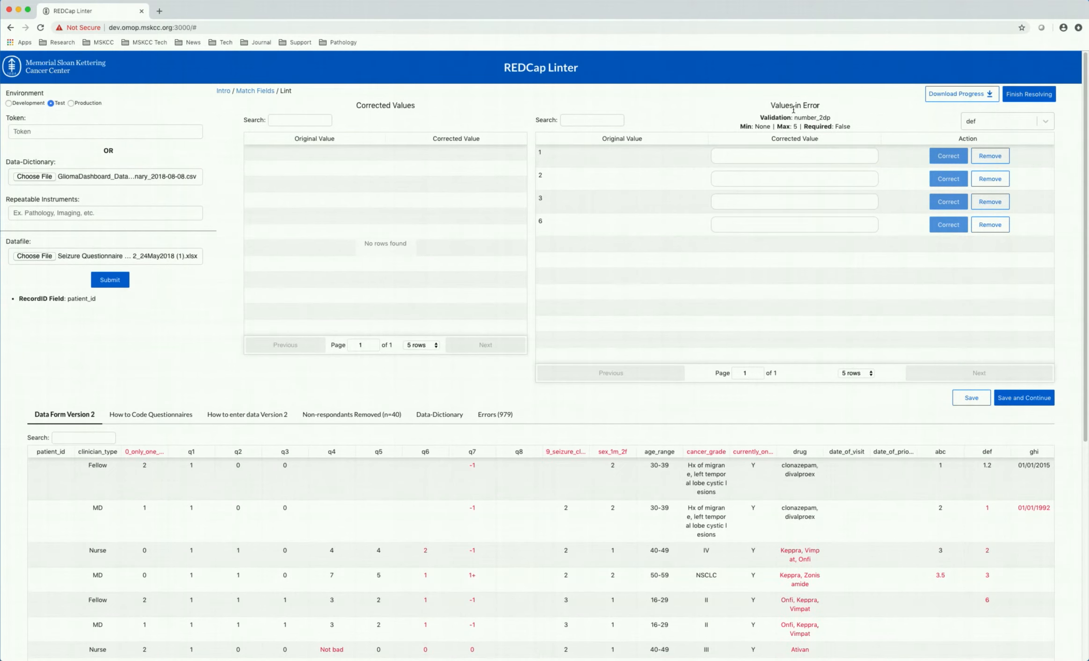
left_click(1024, 96)
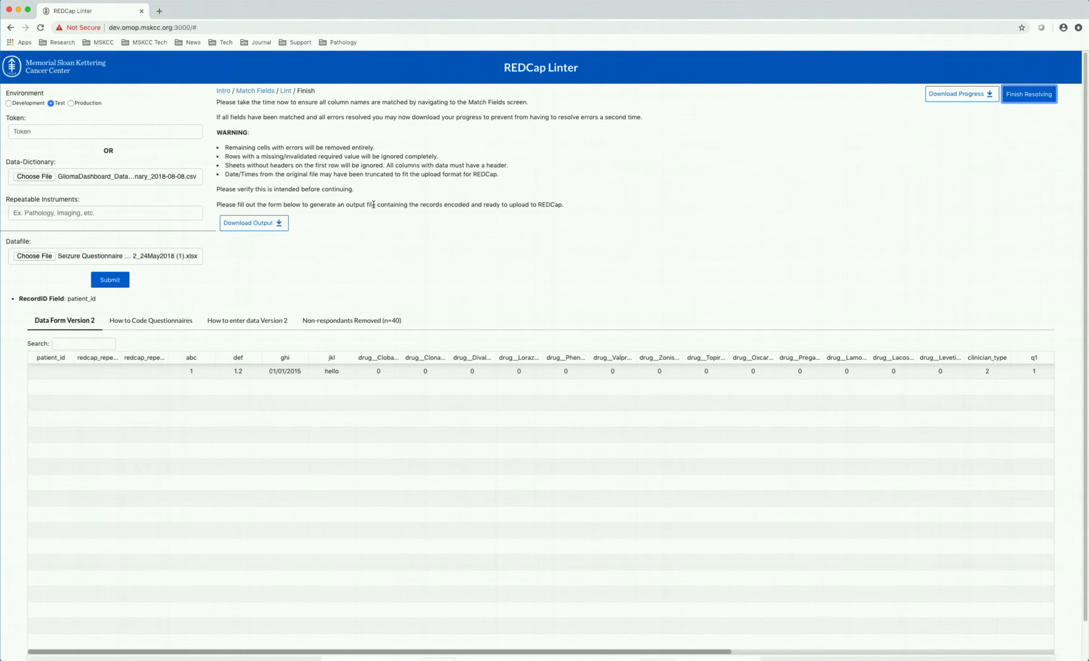